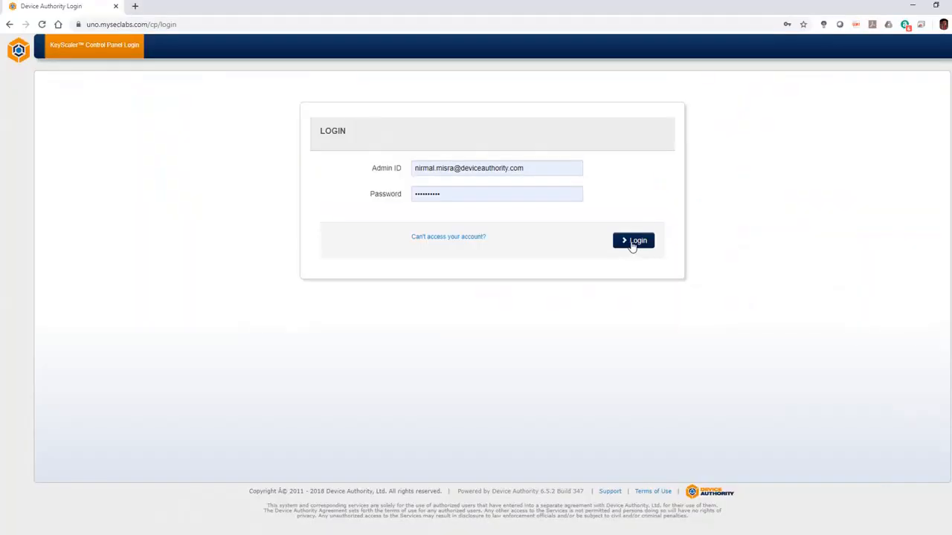
- Log in to the KeyScaler Control Panel with the prefilled credentials and open service connector management for MySecLabs Uno
left_click(631, 242)
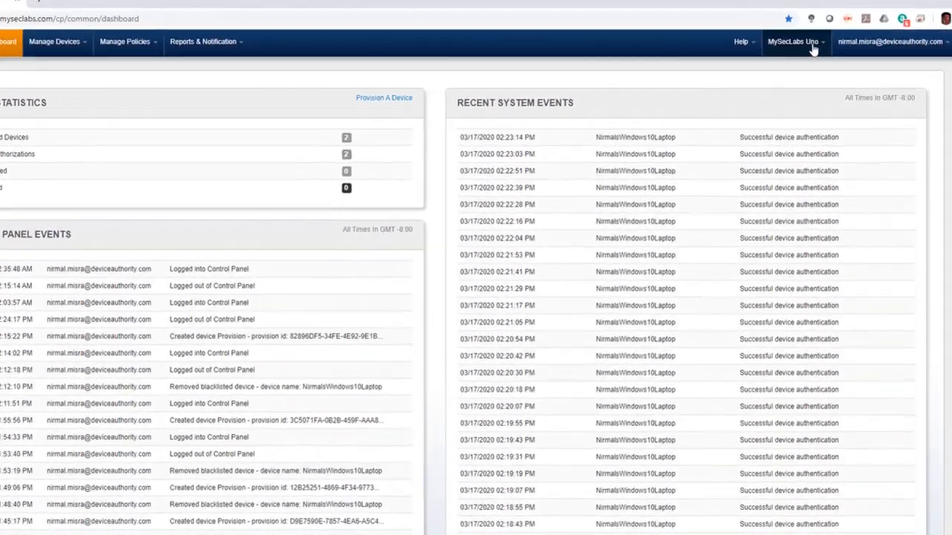
left_click(822, 46)
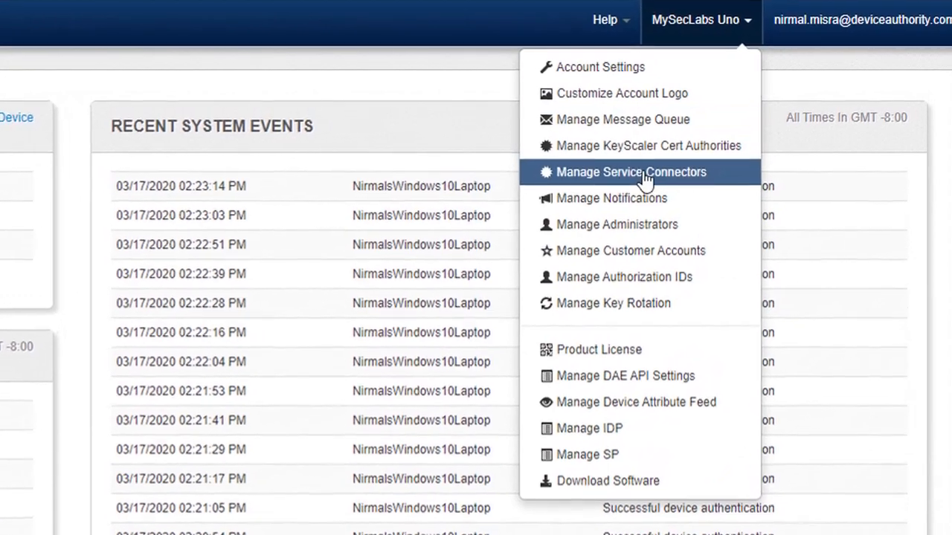
left_click(643, 174)
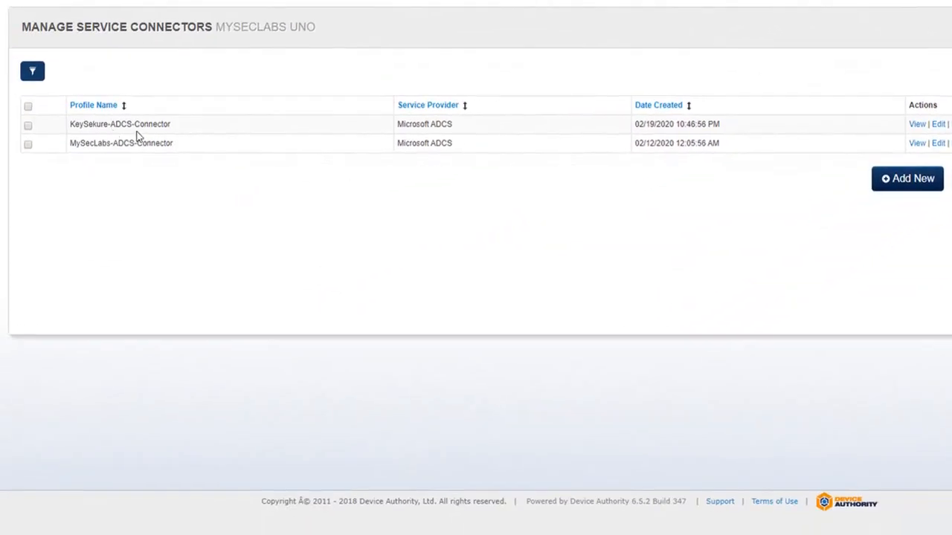
- Review the KeySekure-ADCS-Connector profile with its certificate template and username characters shown, and leave it without saving
left_click(937, 125)
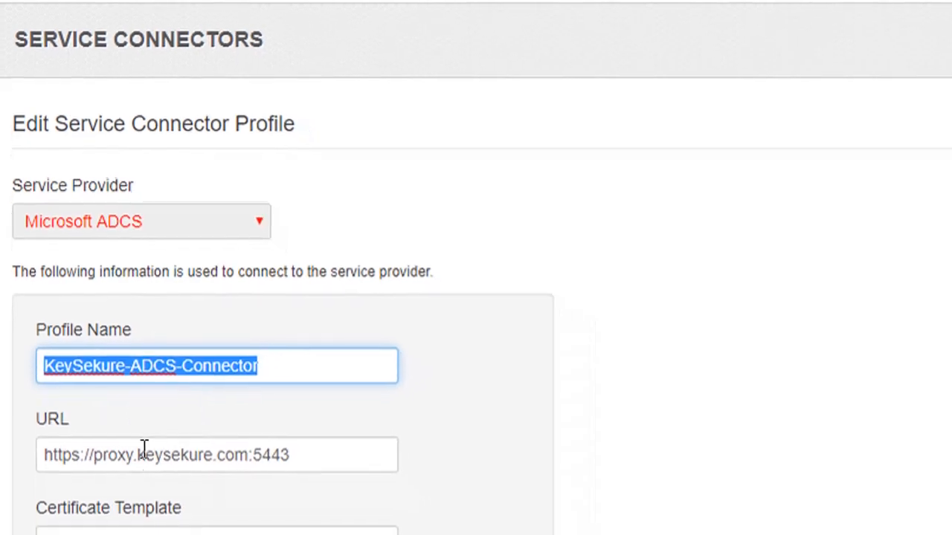
left_click(37, 411)
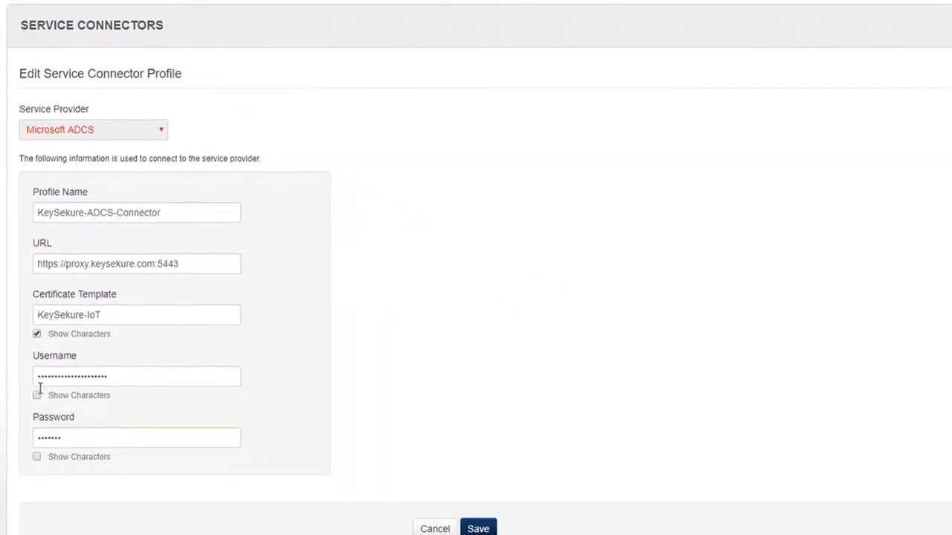
left_click(36, 394)
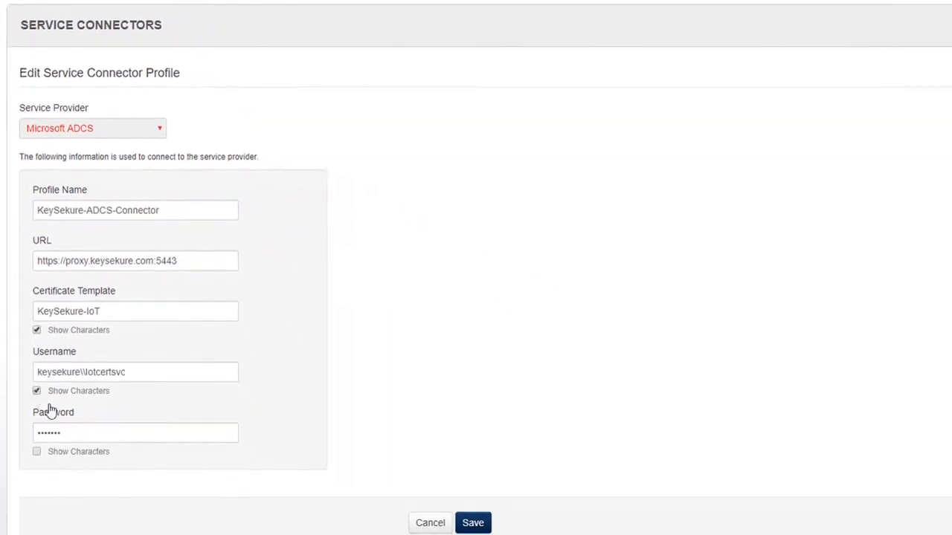
left_click(439, 523)
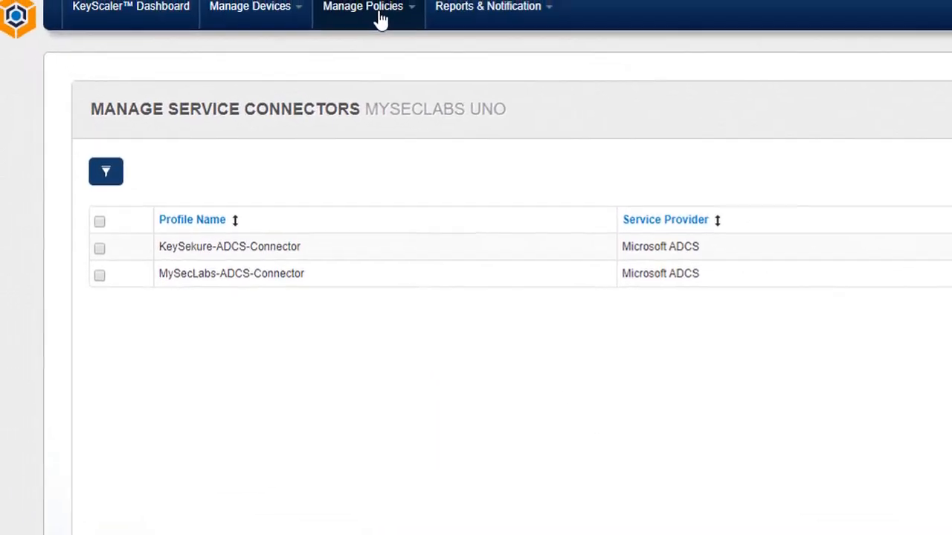
- Review the provisioning, storage, revocation and device group settings of the certificate policy "PKI Policy for Windows" without saving
left_click(378, 17)
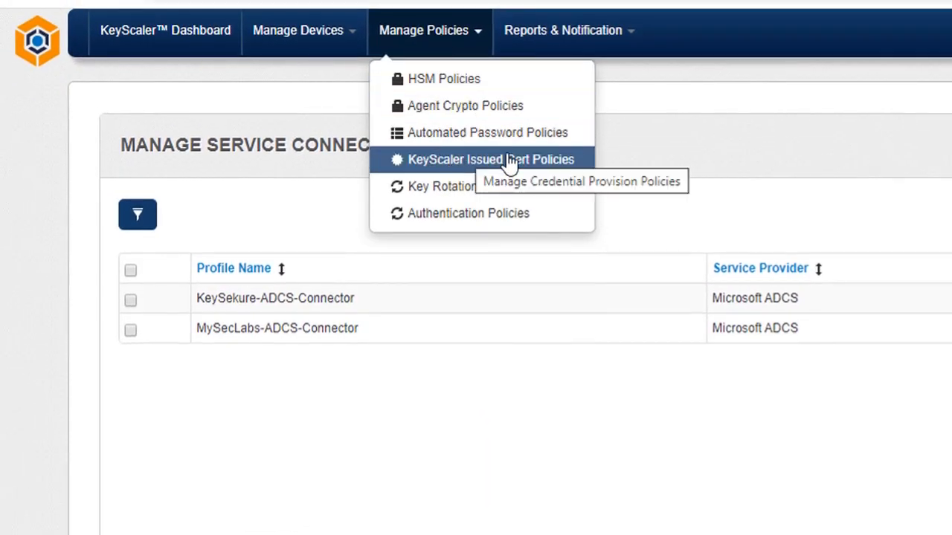
left_click(516, 161)
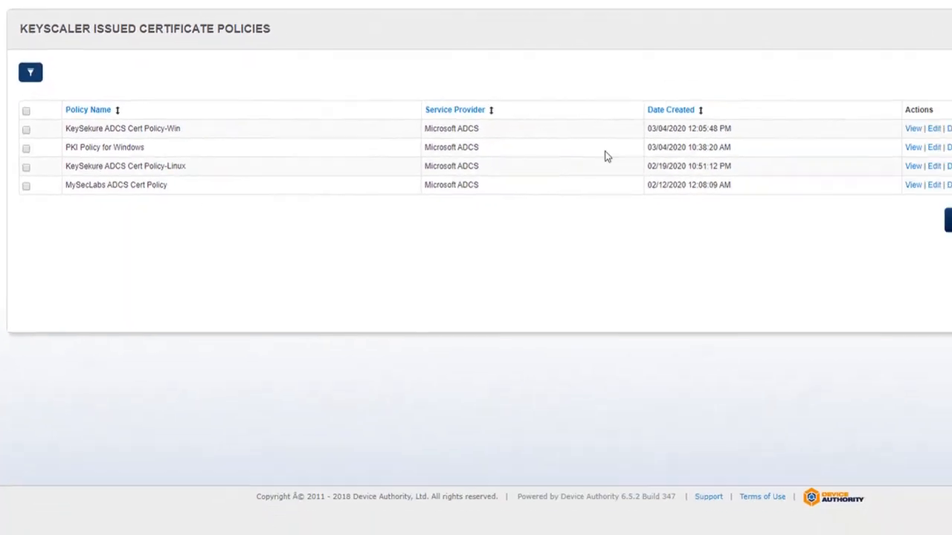
left_click(931, 147)
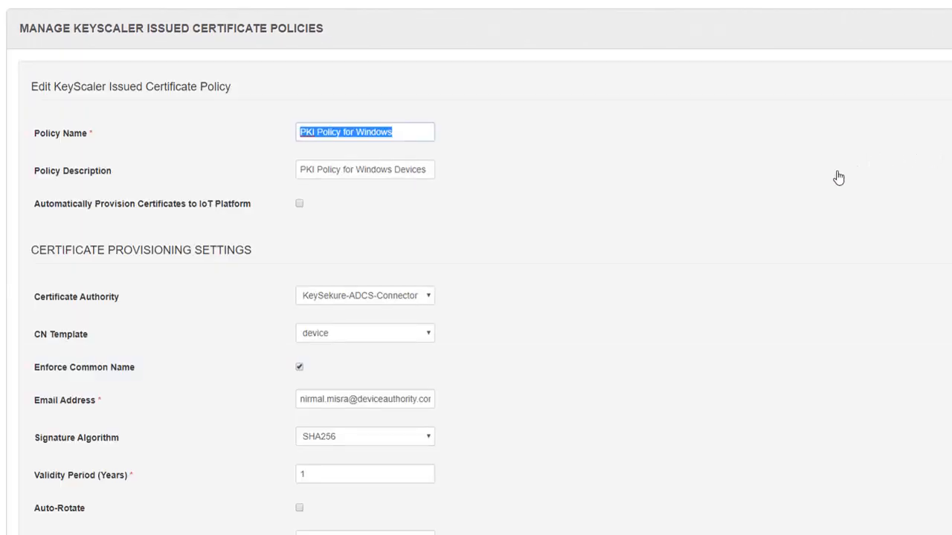
scroll(540, 200, "down", 3)
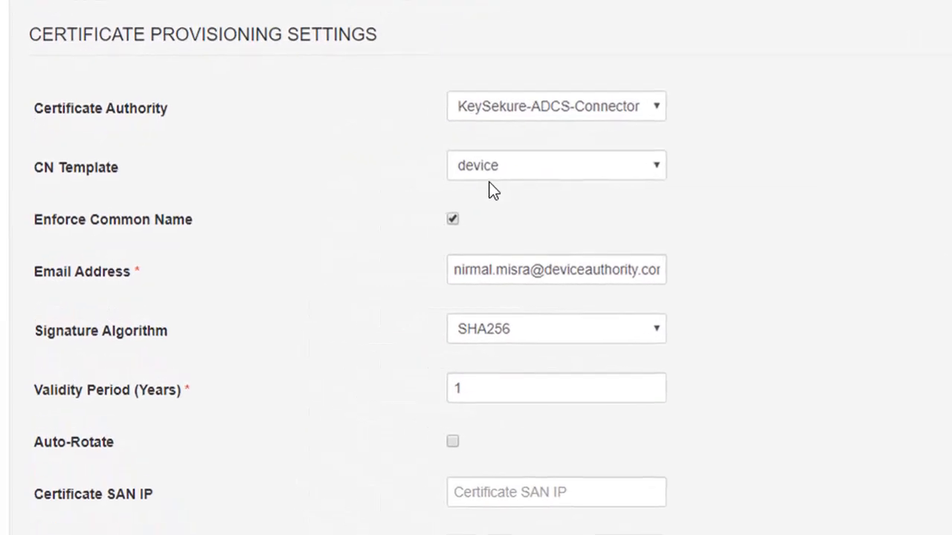
scroll(536, 245, "down", 10)
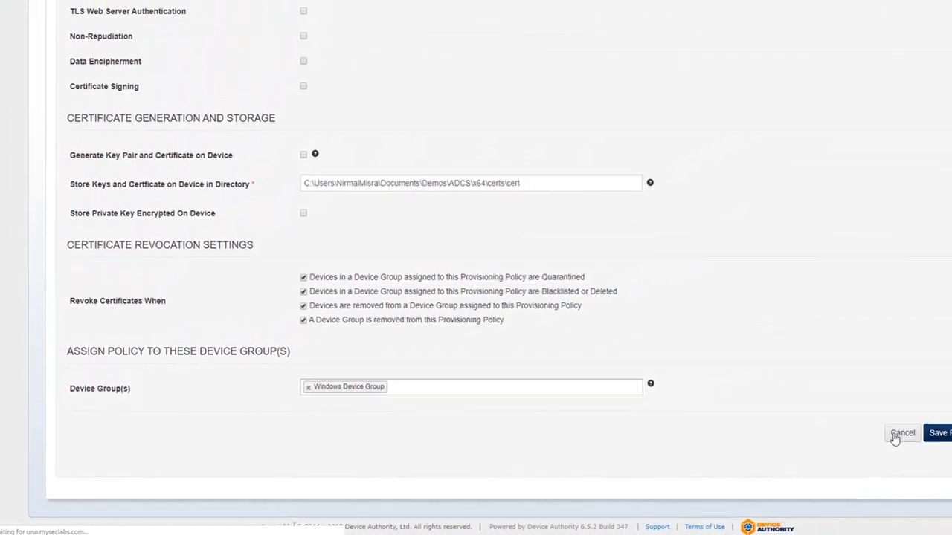
left_click(894, 435)
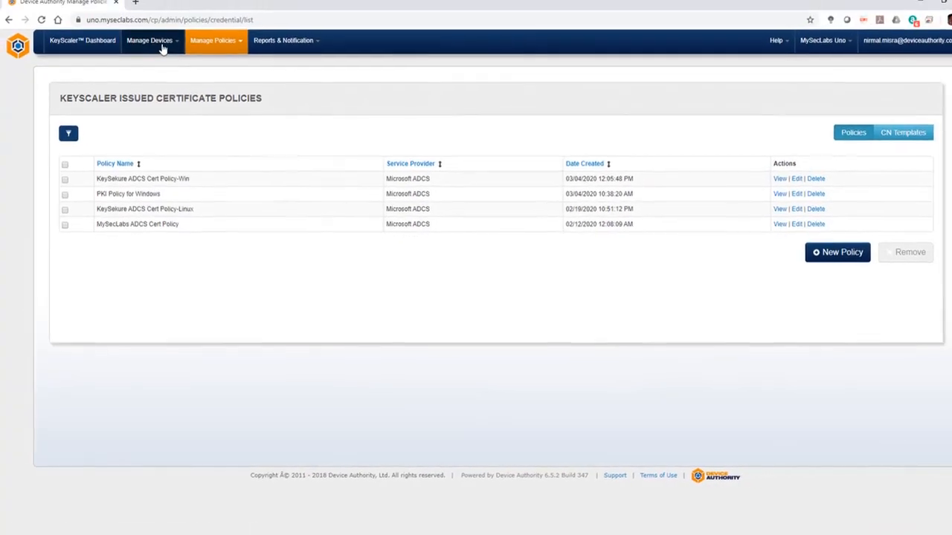
- Examine the authentication method and assigned group policies of the Windows Device Group
left_click(157, 42)
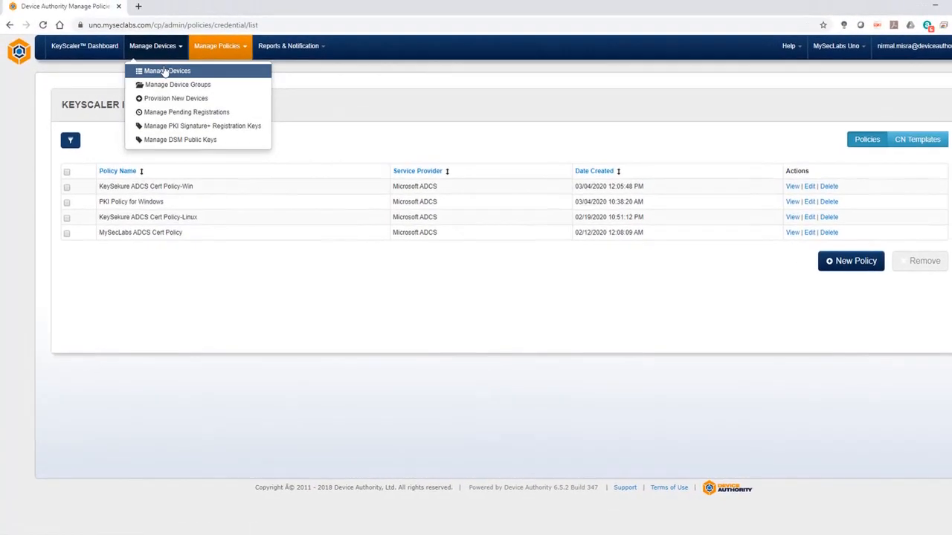
left_click(211, 104)
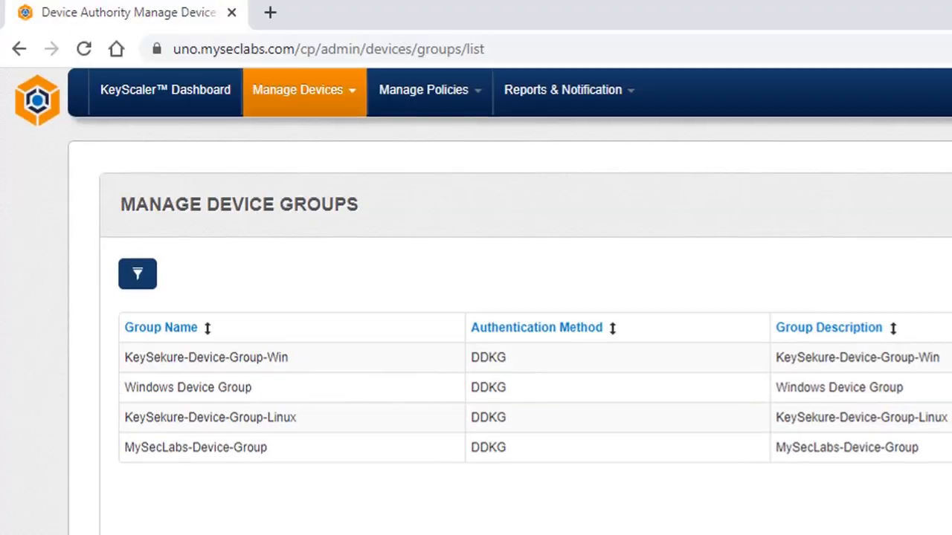
left_click(189, 387)
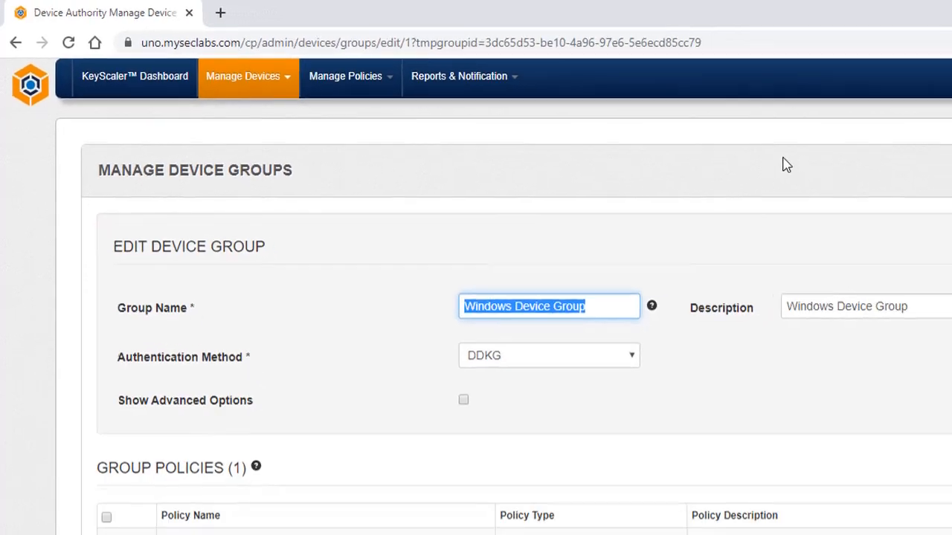
scroll(683, 142, "down", 2)
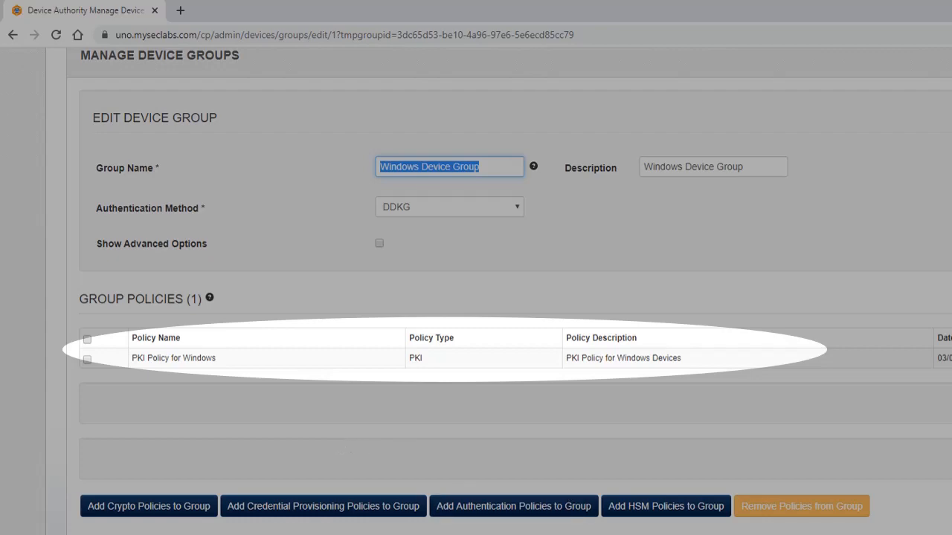
key("End")
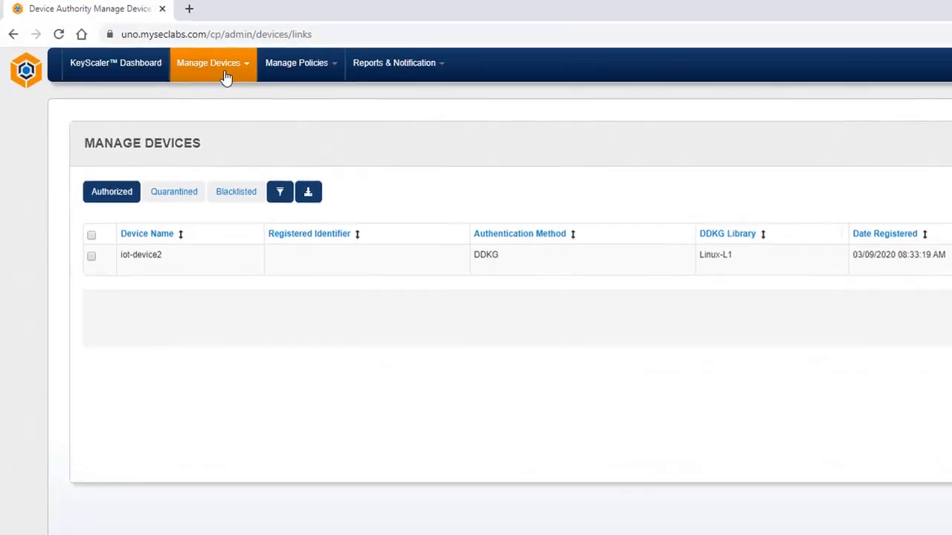
- Start provisioning a new device with authorization identifier win10laptop and device group Windows Device Group
left_click(222, 72)
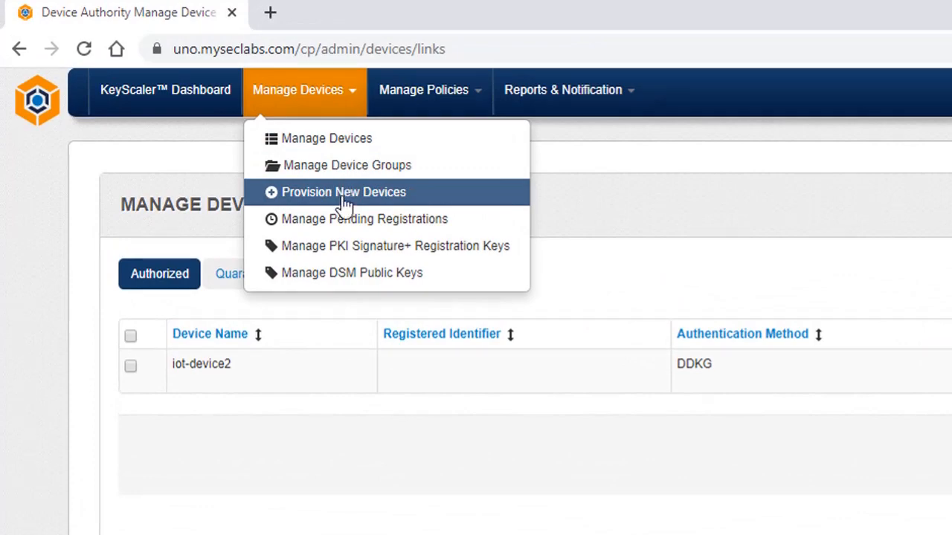
left_click(346, 201)
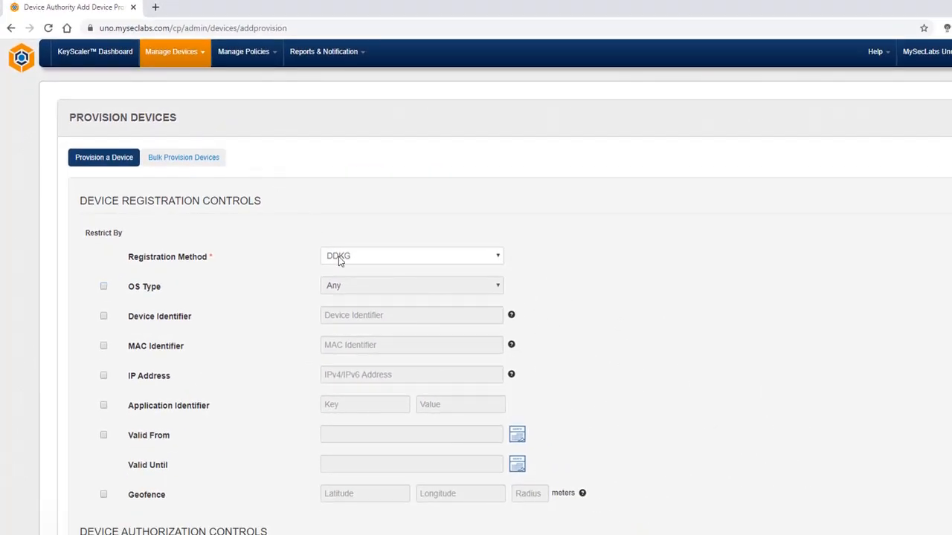
scroll(338, 260, "down", 3)
left_click(382, 377)
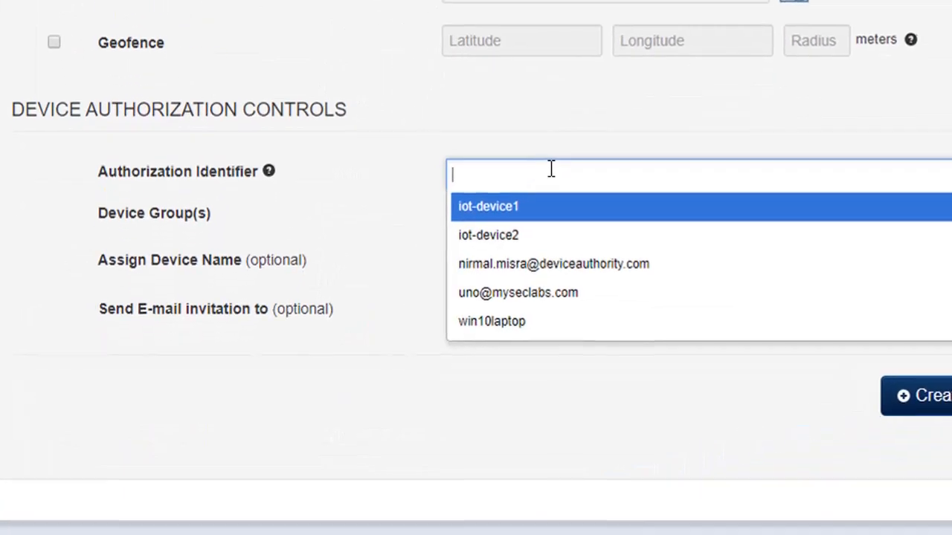
left_click(562, 321)
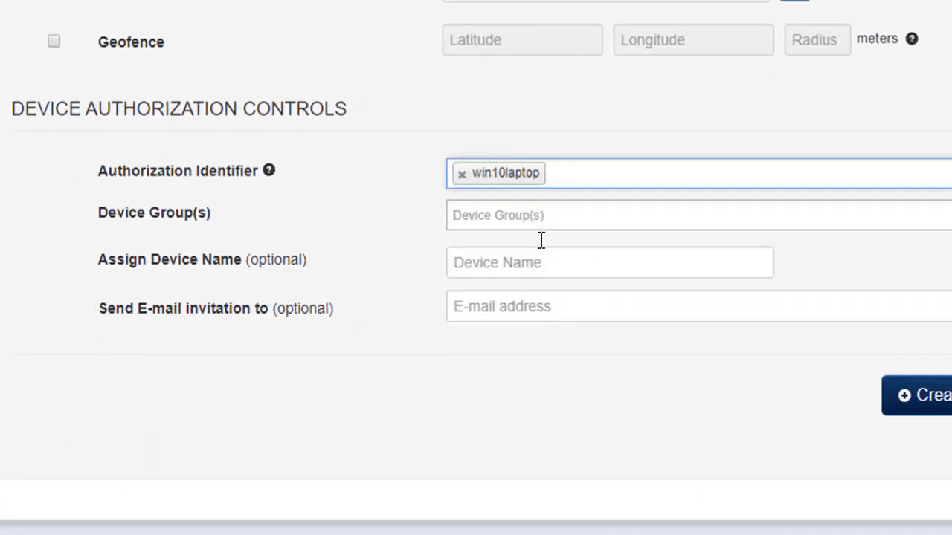
left_click(535, 217)
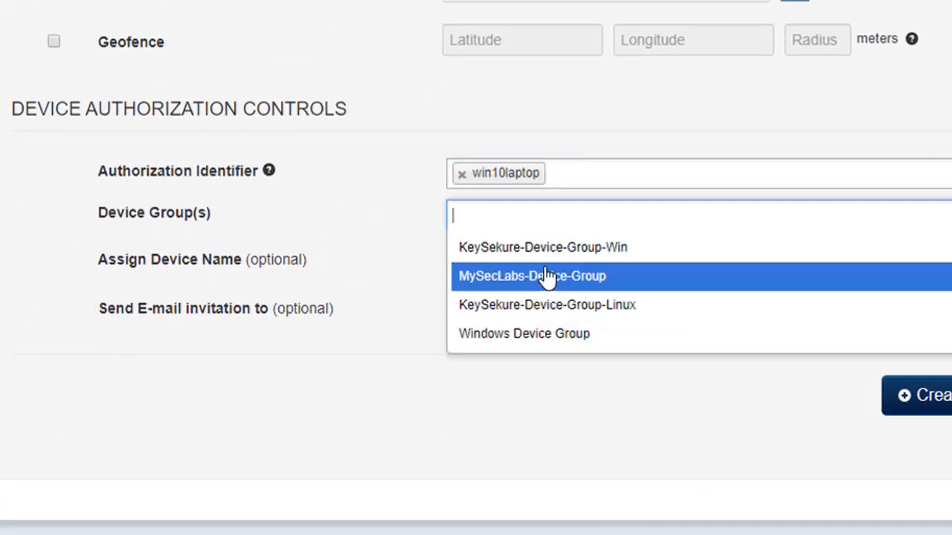
left_click(550, 336)
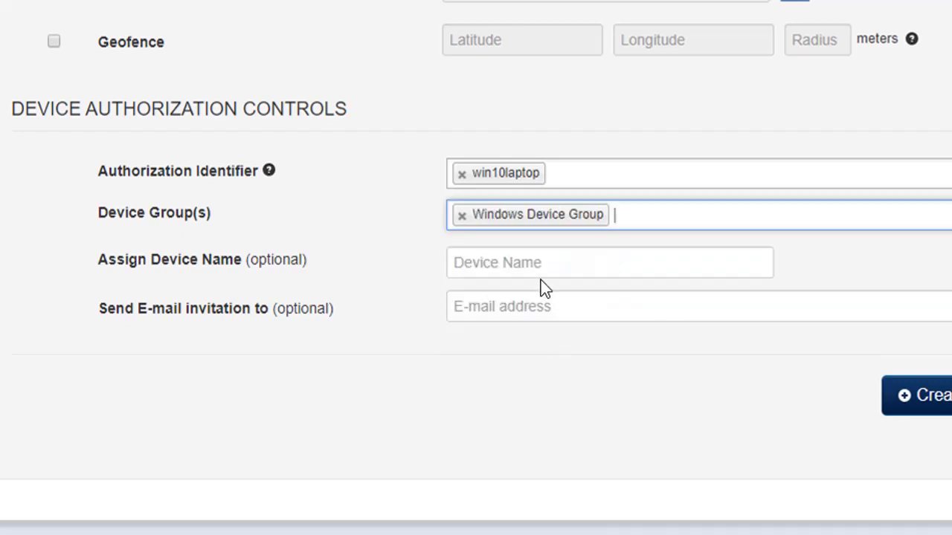
- Assign the Windows 10 laptop's device name, leave the invitation e-mail blank, and create the device provision
left_click(542, 264)
left_click(543, 306)
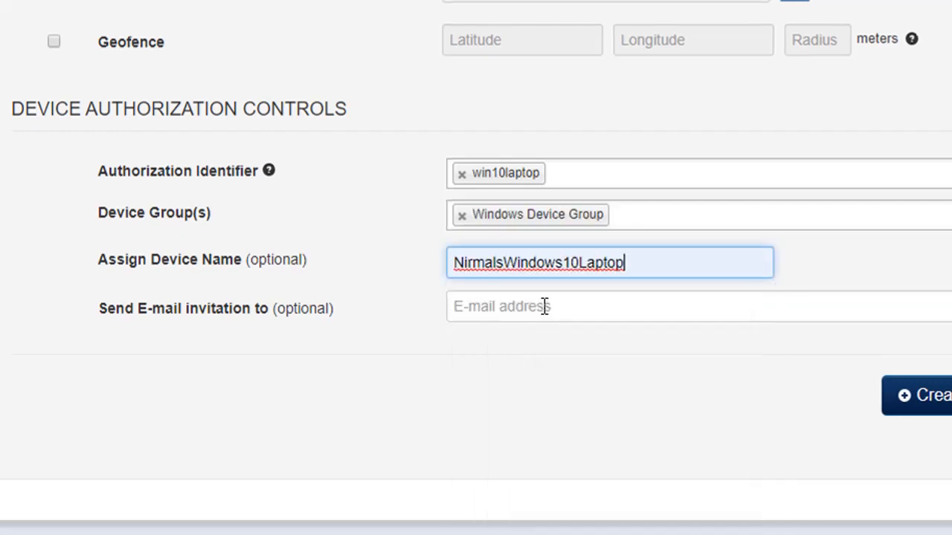
left_click(933, 405)
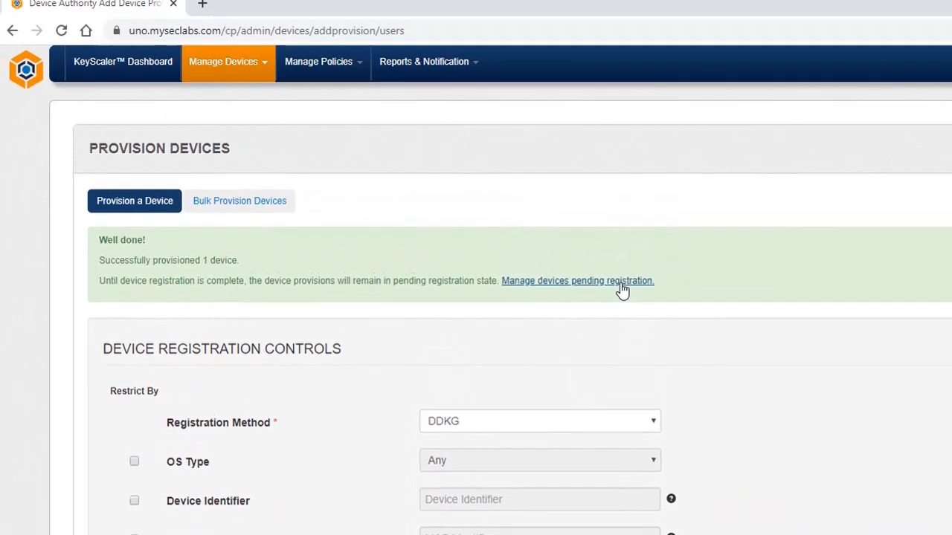
- Open the devices pending registration, and in the Command Prompt run Credential-Manager.exe --no-daemon from the ADCS x64 folder
left_click(606, 109)
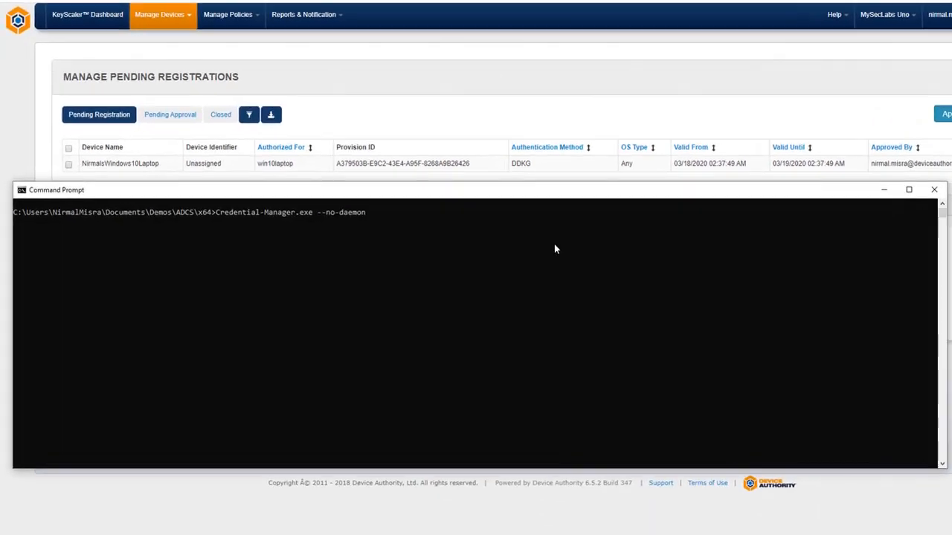
key("Return")
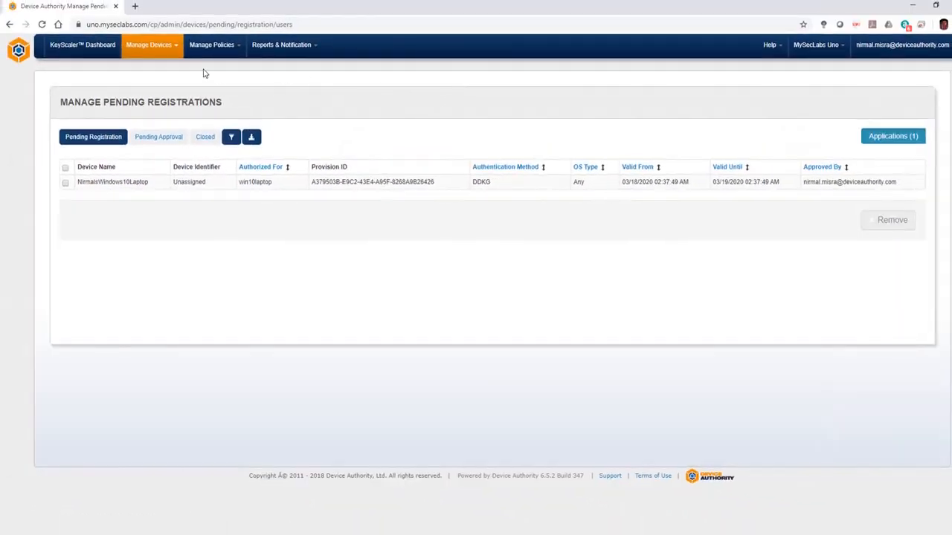
- View the certificates issued to the Windows 10 laptop in the list of authorized devices
left_click(152, 46)
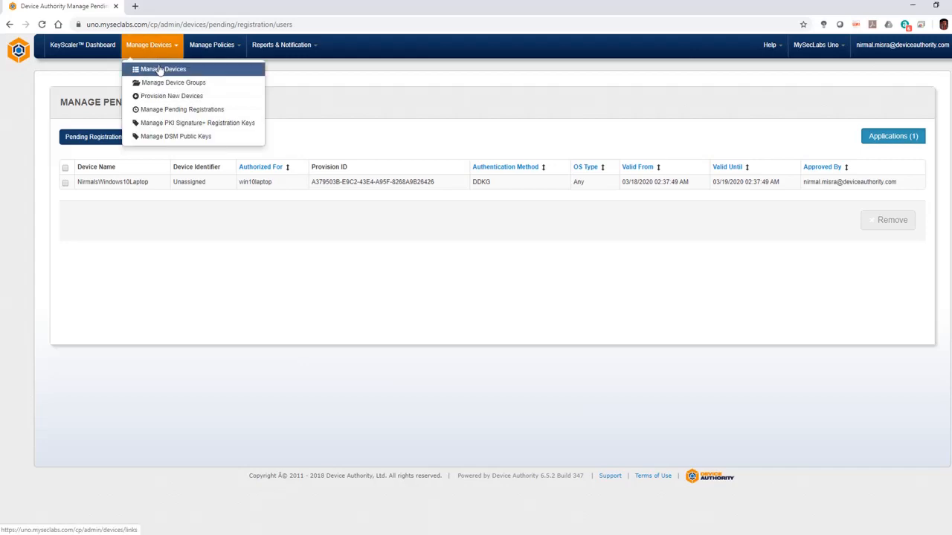
left_click(158, 70)
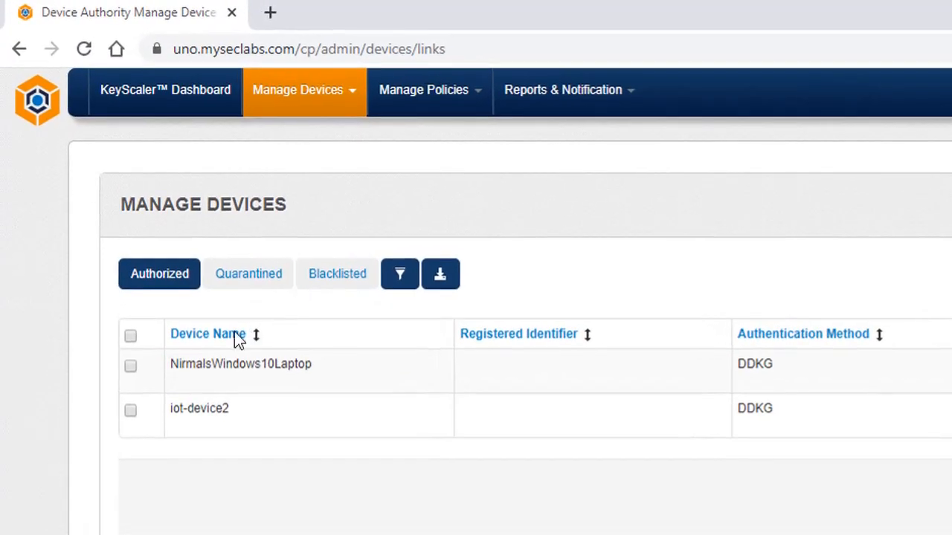
left_click(131, 368)
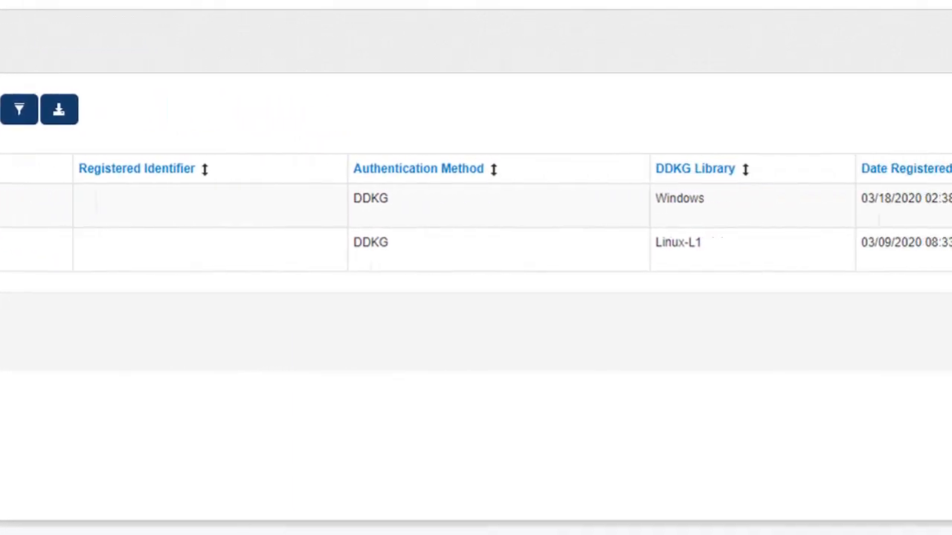
left_click(836, 207)
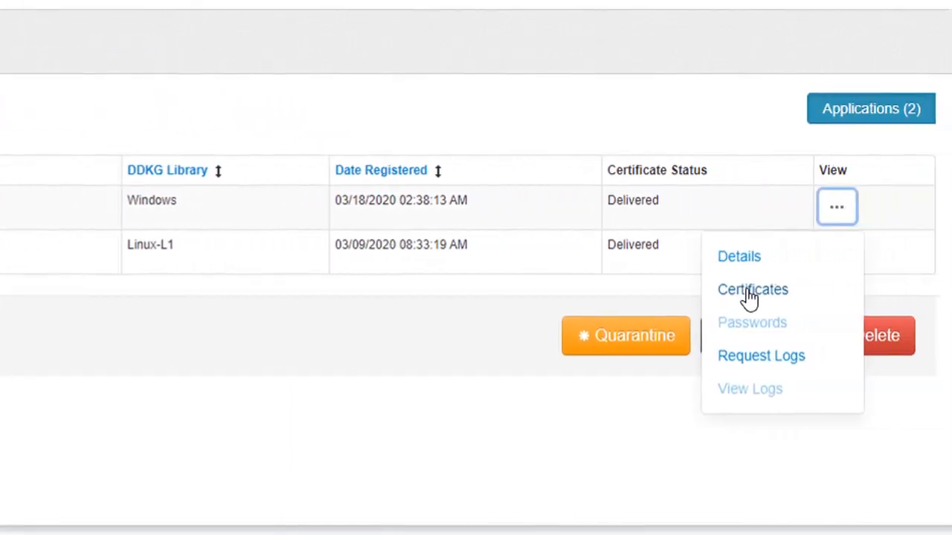
left_click(748, 293)
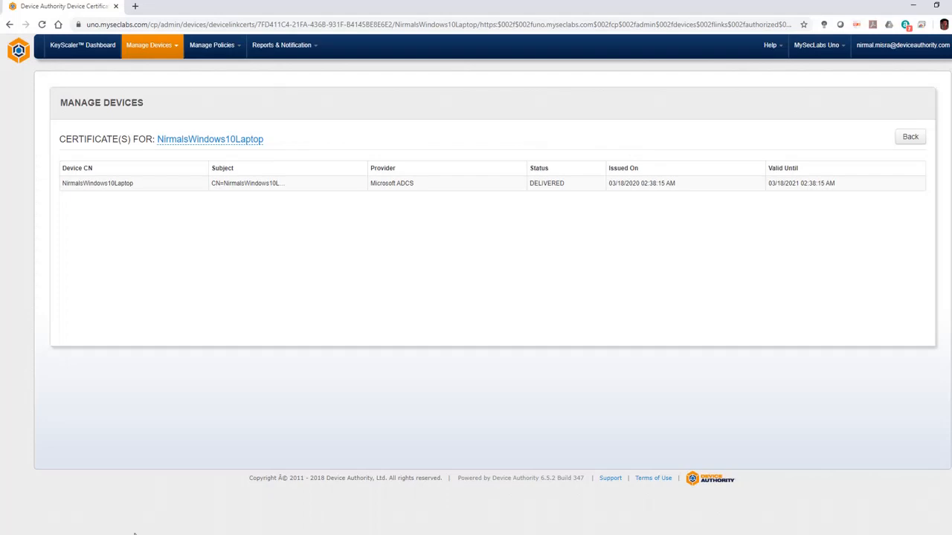
- Switch to the ADCS Server remote desktop and examine the issued certificates of KeySekure-Enterprise-CA in the Certification Authority console
left_click(358, 534)
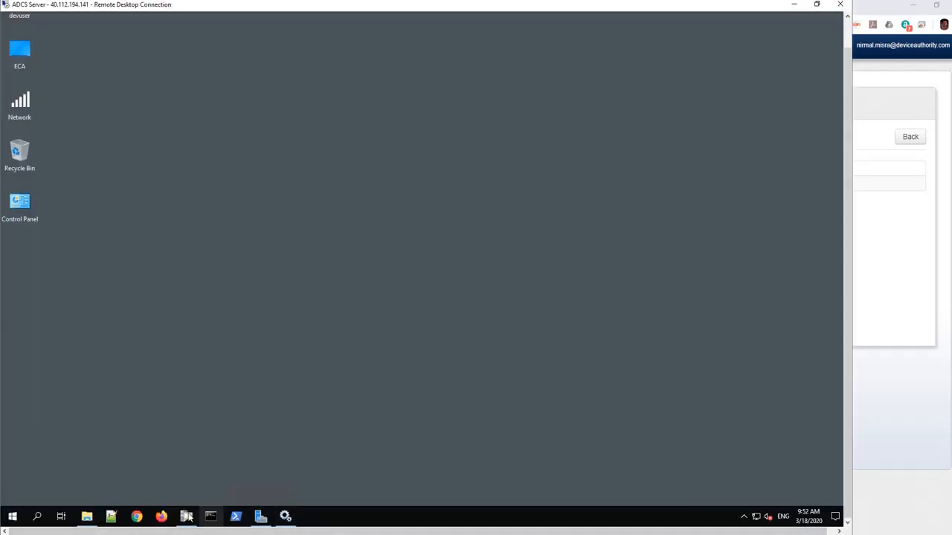
left_click(186, 516)
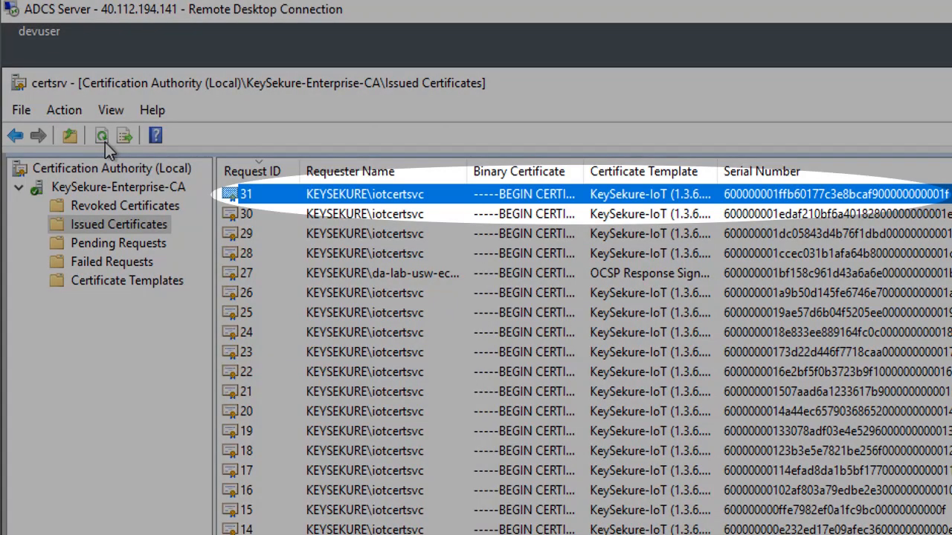
- Refresh the issued certificates, open the newest one, request ID 32, and view its serial number in the certificate details
left_click(104, 141)
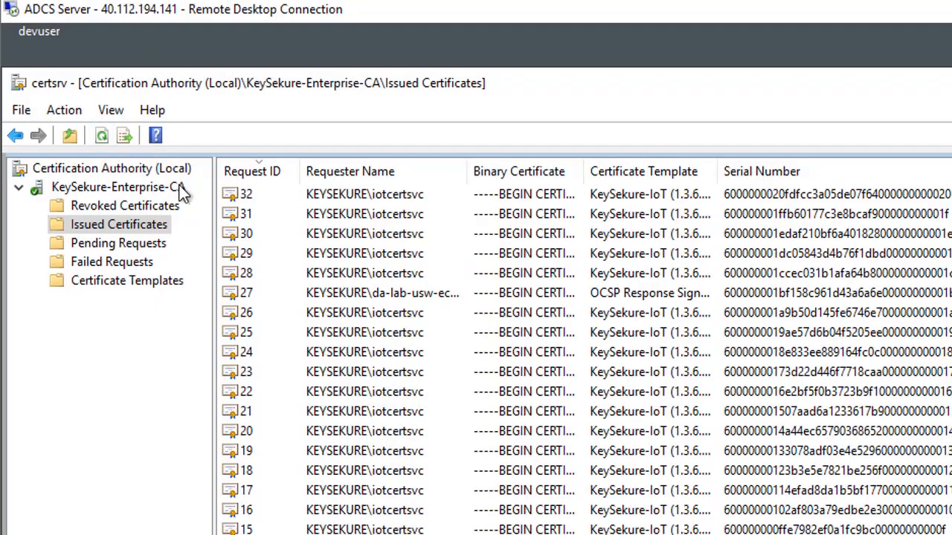
left_click(316, 199)
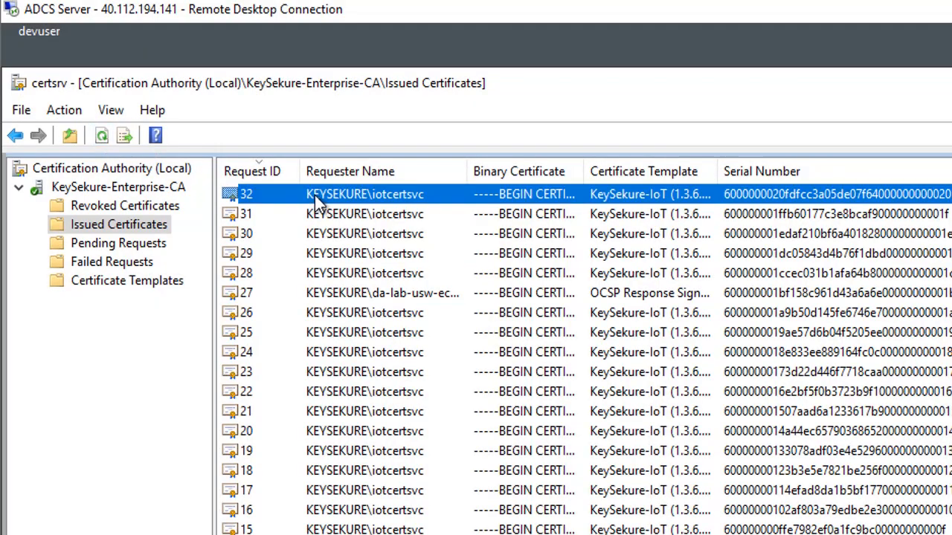
right_click(307, 198)
left_click(348, 214)
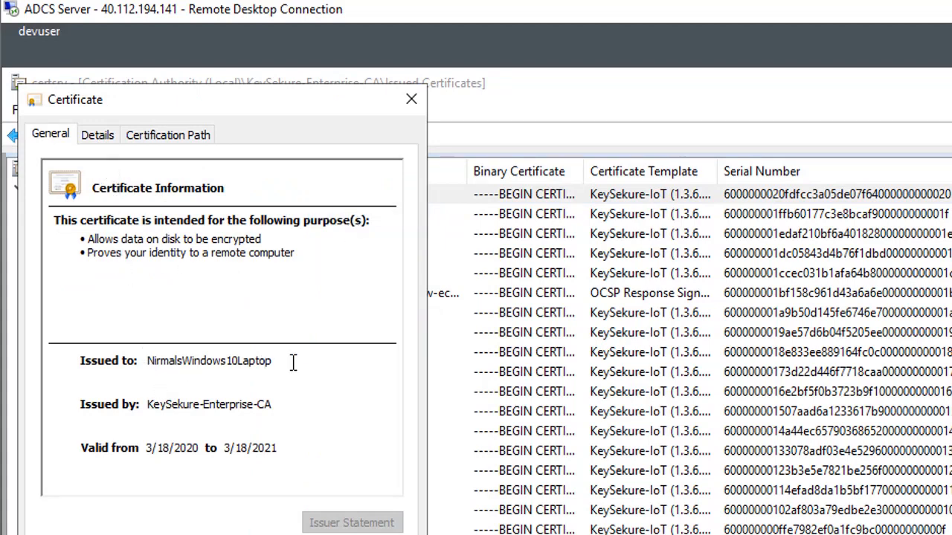
left_click(99, 138)
left_click(108, 255)
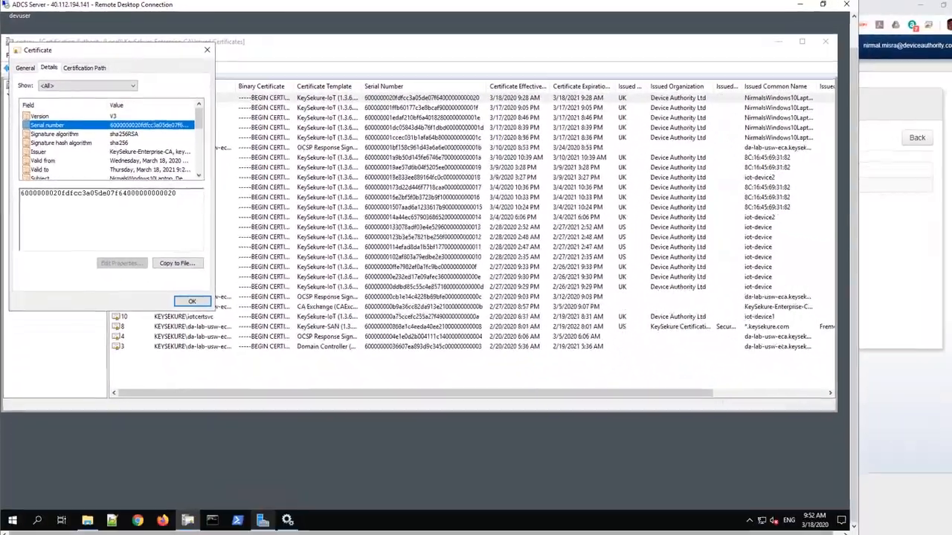
- Open cert.cert from the ADCS x64 certs folder in KeyStore Explorer and place its details beside the server's certificate
mouse_move(260, 516)
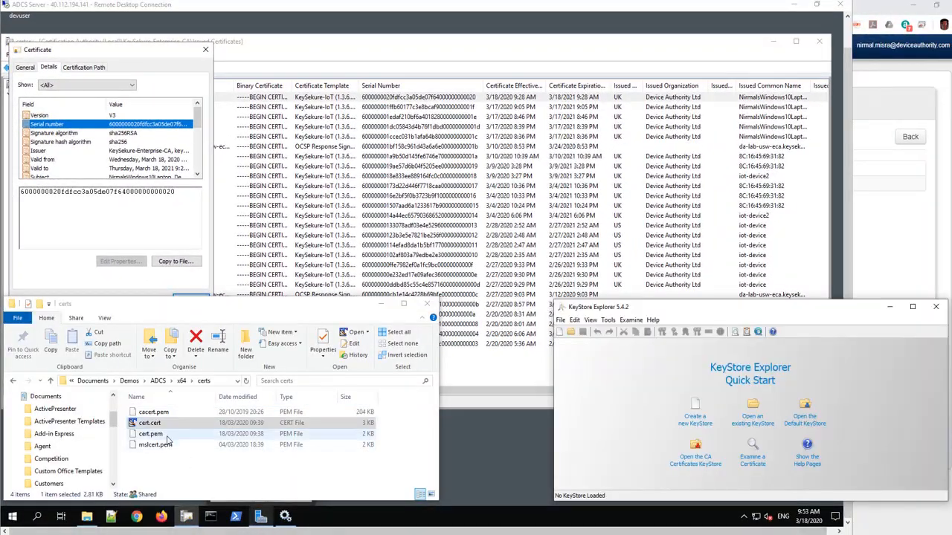
left_click_drag(148, 422, 632, 418)
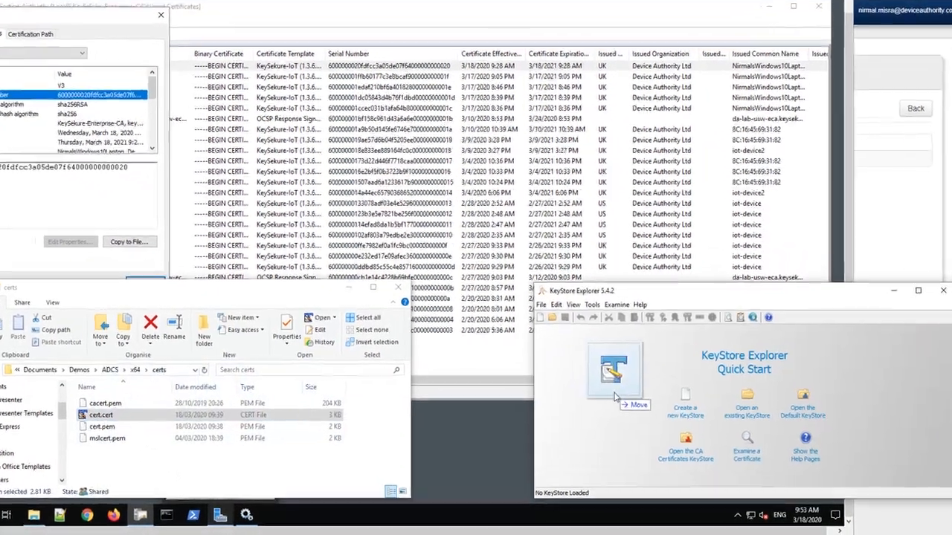
left_click_drag(546, 368, 547, 370)
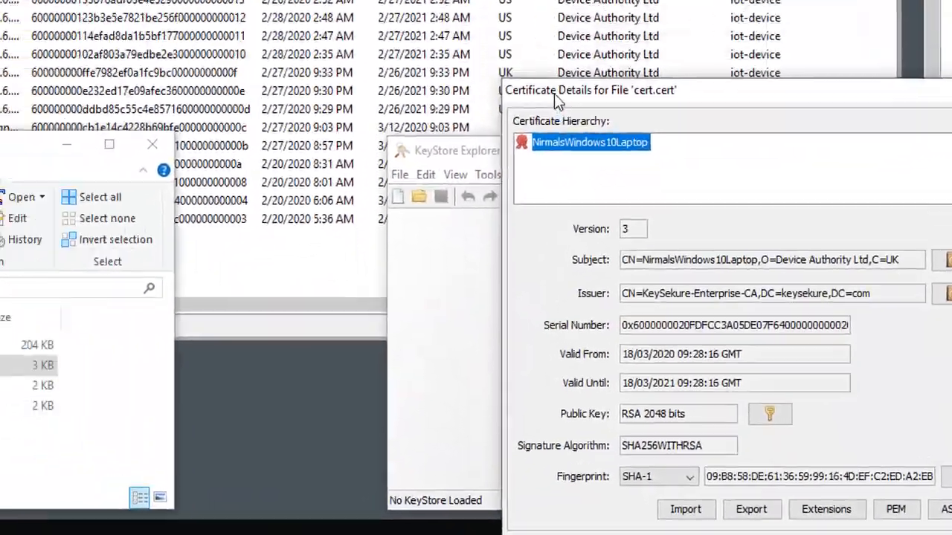
left_click_drag(554, 93, 0, 0)
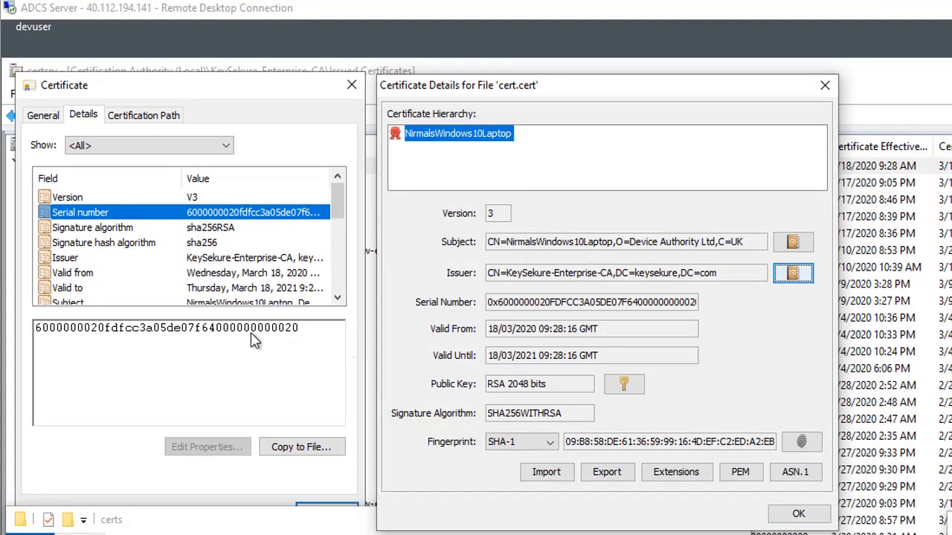
- Compare the serial number of cert.cert with the server's certificate, and view the issuer's name components
double_click(680, 315)
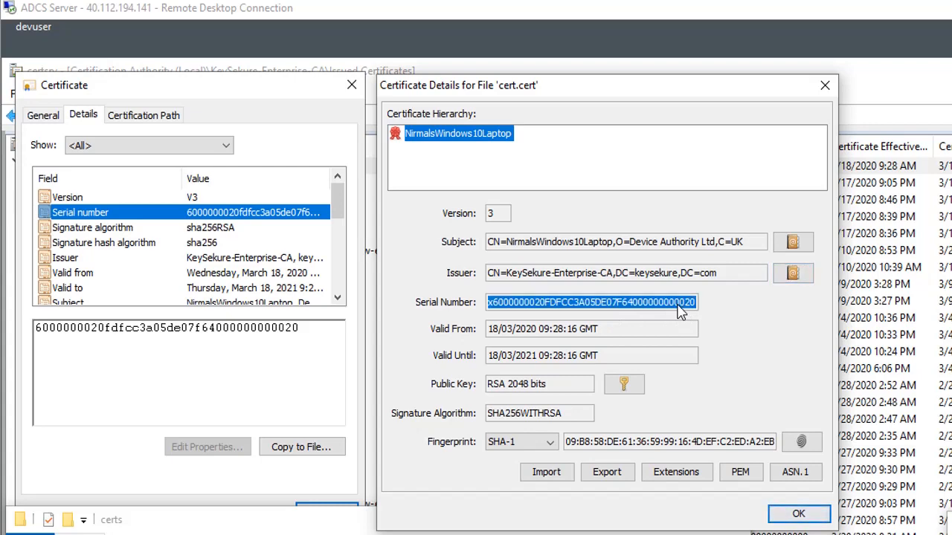
left_click(792, 274)
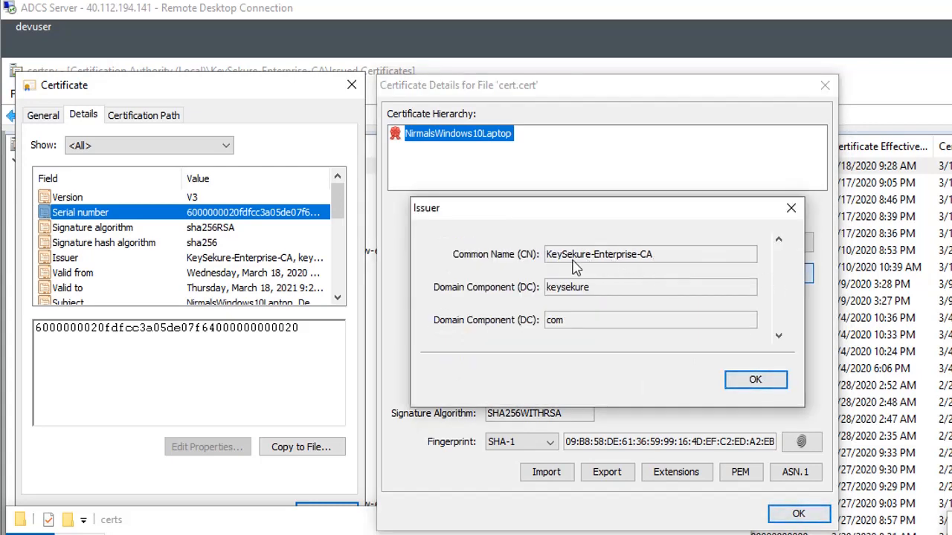
left_click(748, 387)
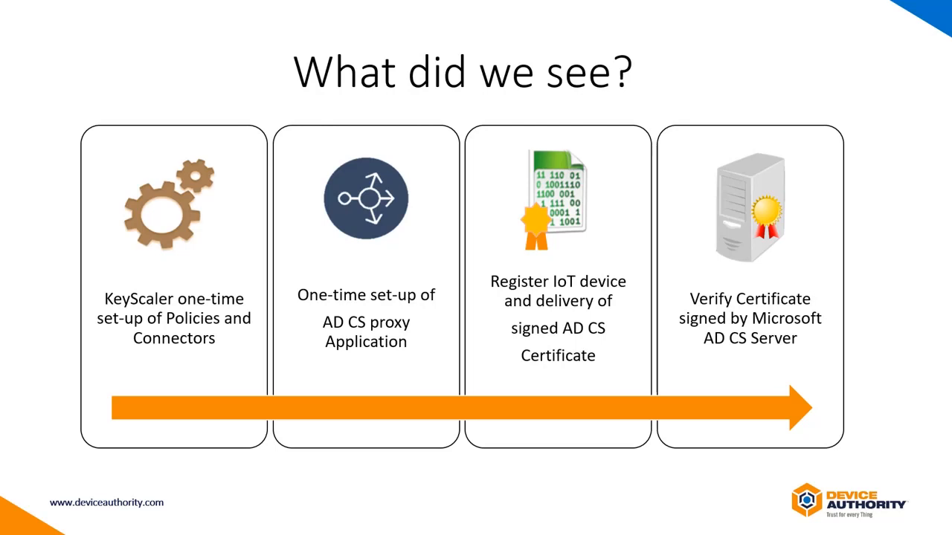
key("Right")
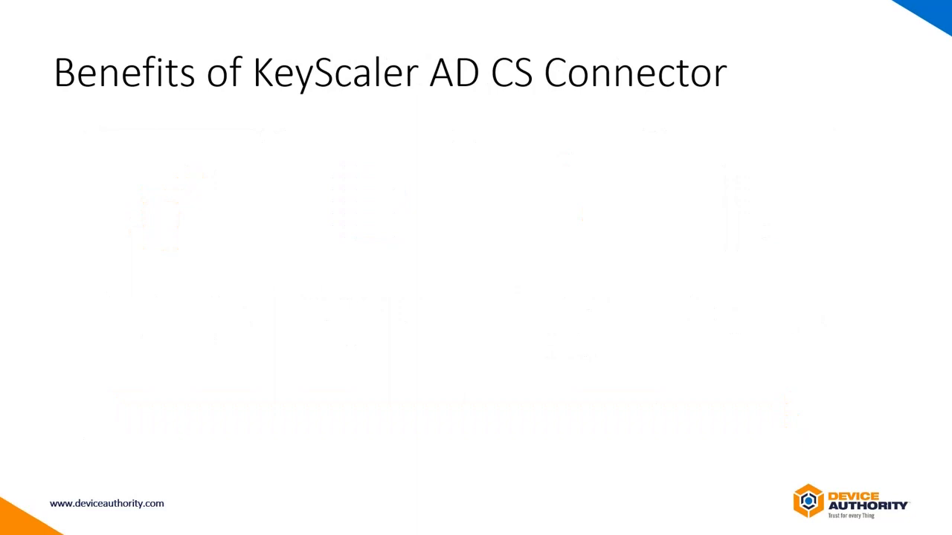